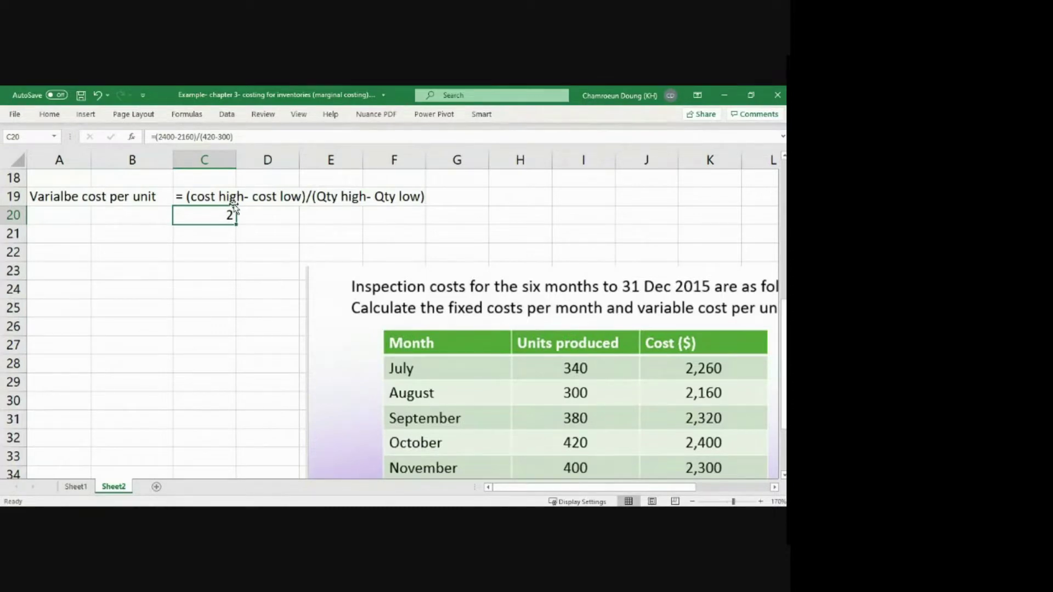
Step: Enter the label "Fixed cost in month" in cell A22, below the variable cost per unit calculation
key(Return)
key(Home)
key(Down)
key(Up)
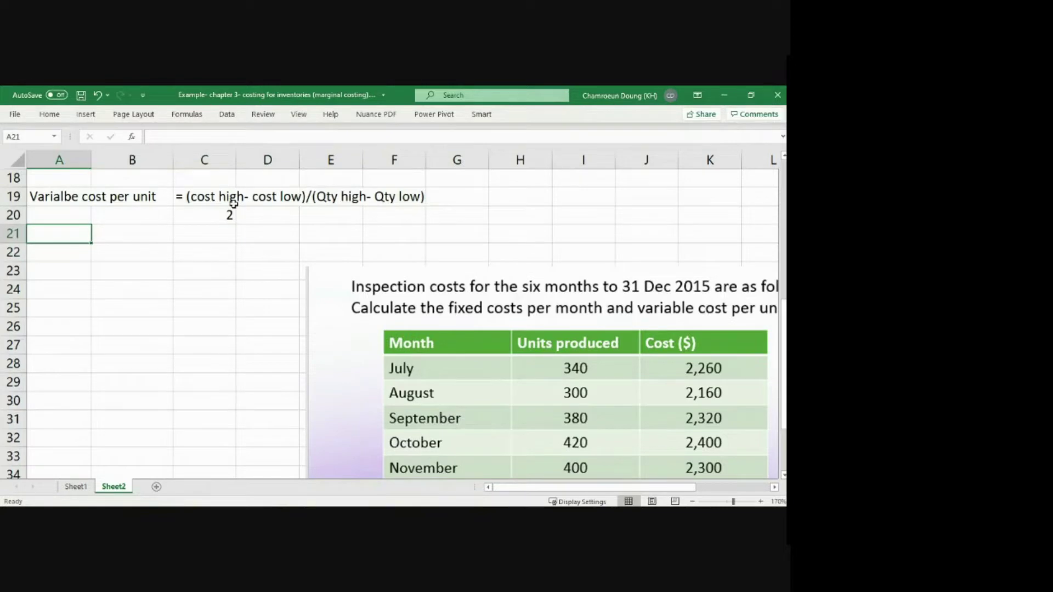
key(Down)
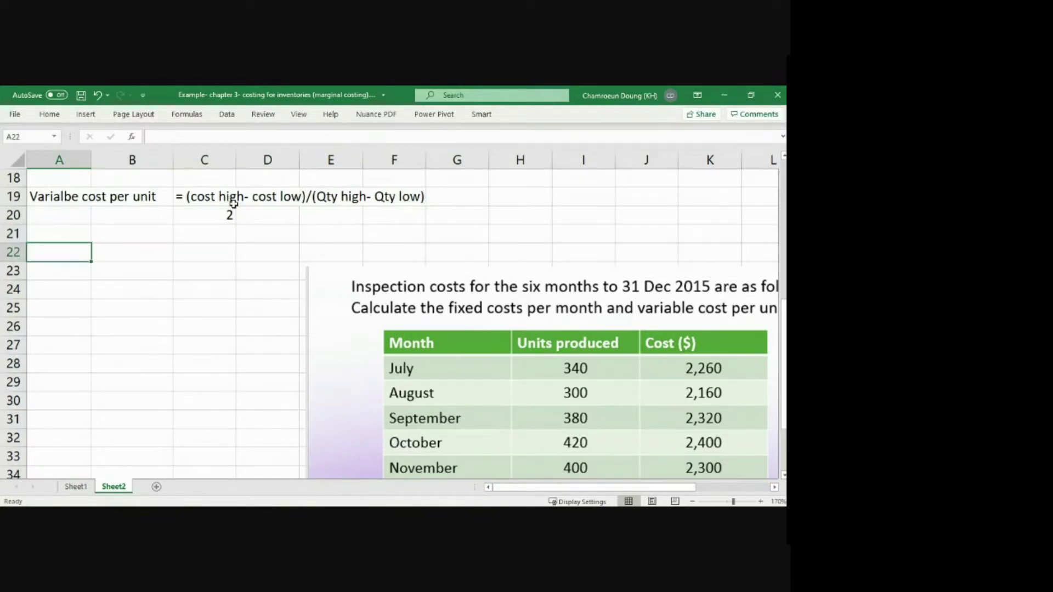
text(Fixed cost)
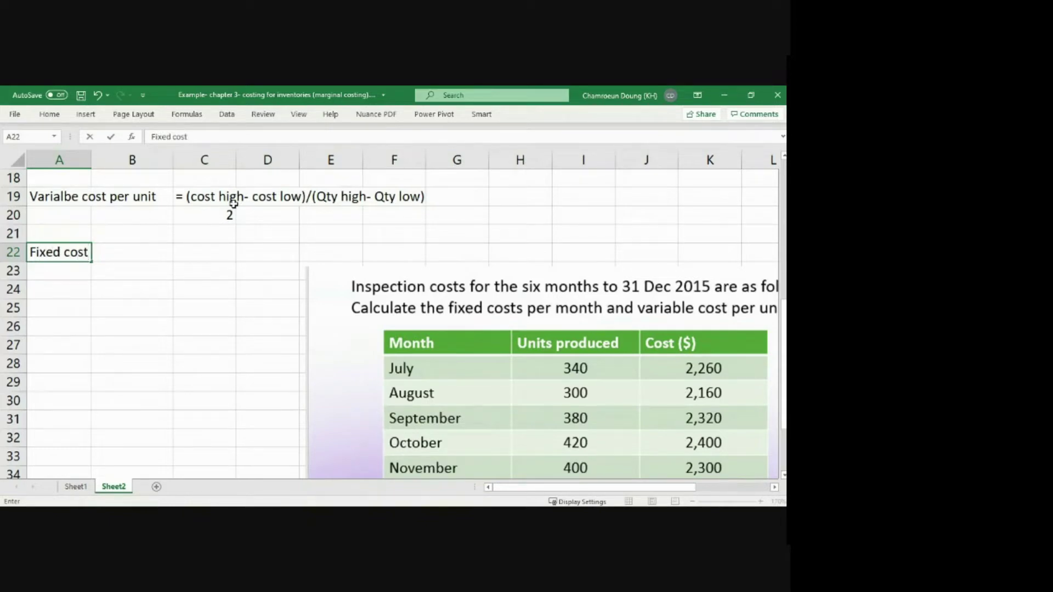
text( in month)
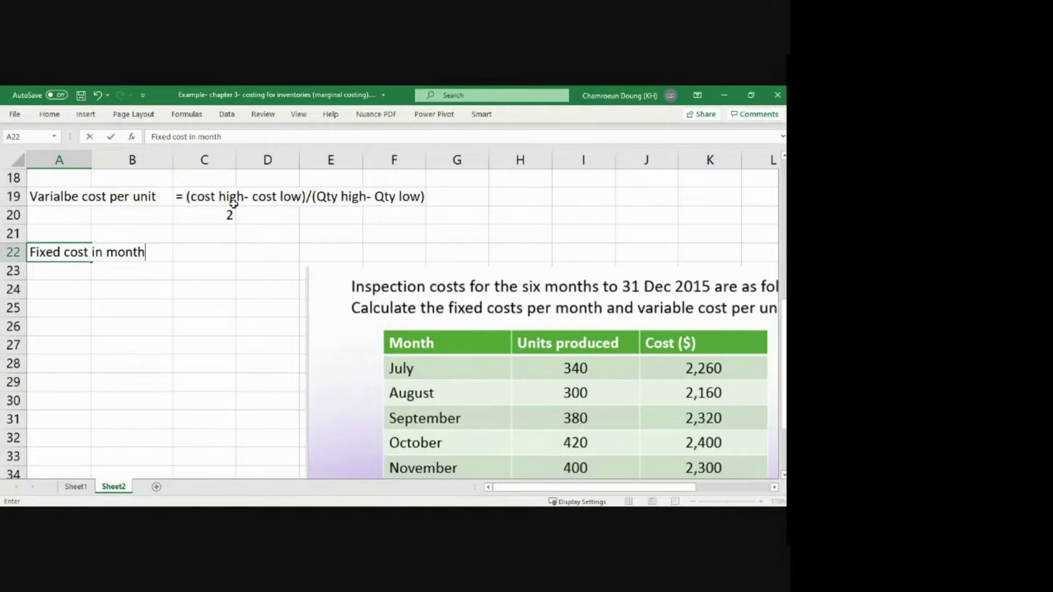
key(Right)
Step: Correct the label in A22 to read "Fixed cost in a month"
key(Right)
key(Left)
key(Left)
key(Right)
key(Left)
key(F2)
key(Left)
key(Left)
key(Left)
key(Left)
key(Left)
key(Left)
text(a)
key(Return)
Step: Enter the text "= Total cost - Variable cost" in C22 as the written formula for the fixed cost
key(Right)
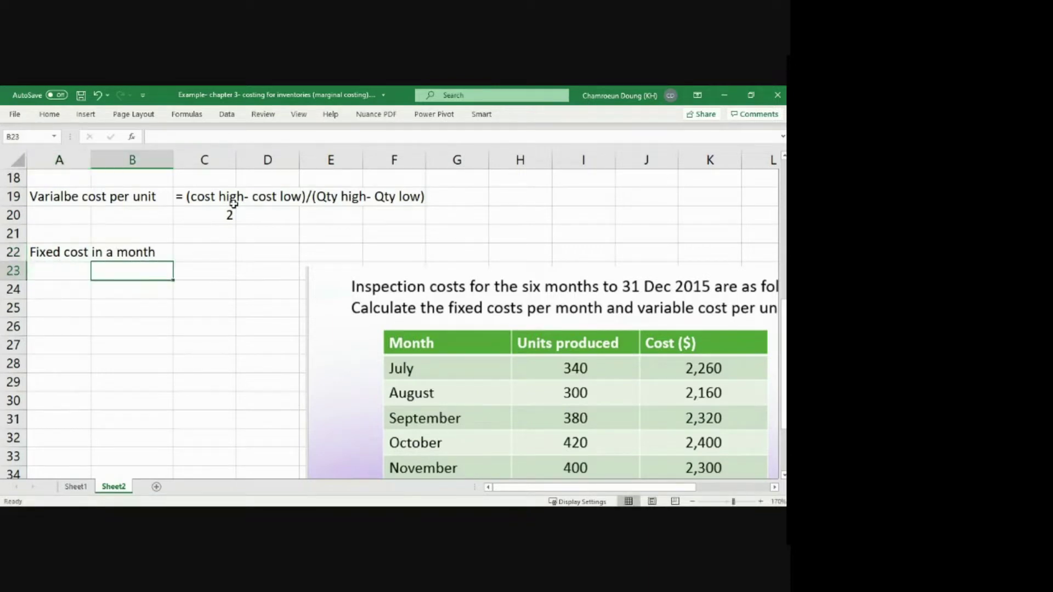
key(Right)
key(Left)
key(Right)
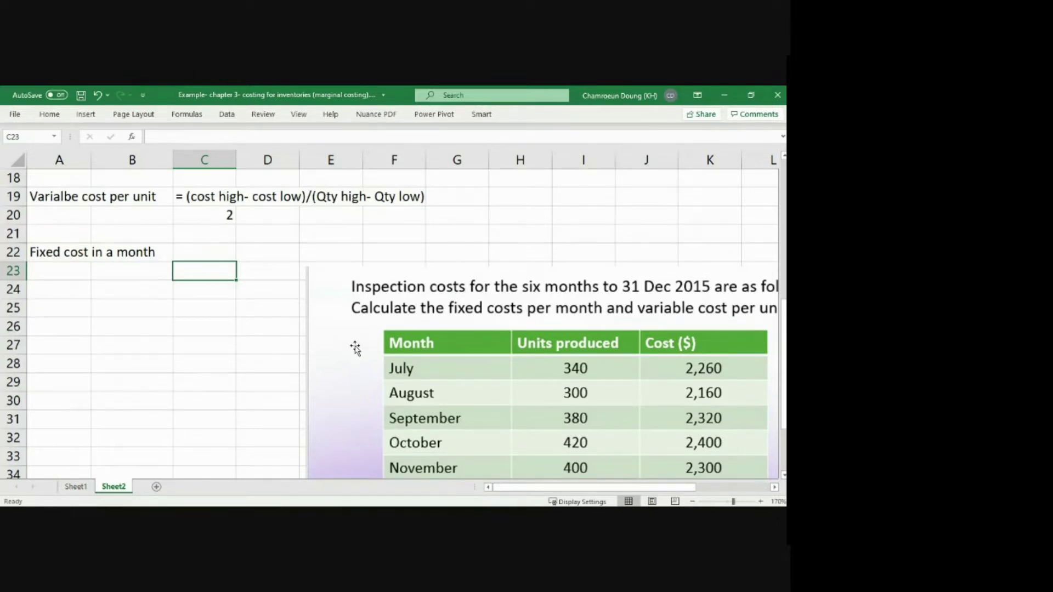
key(Left)
key(Right)
key(Up)
text('= )
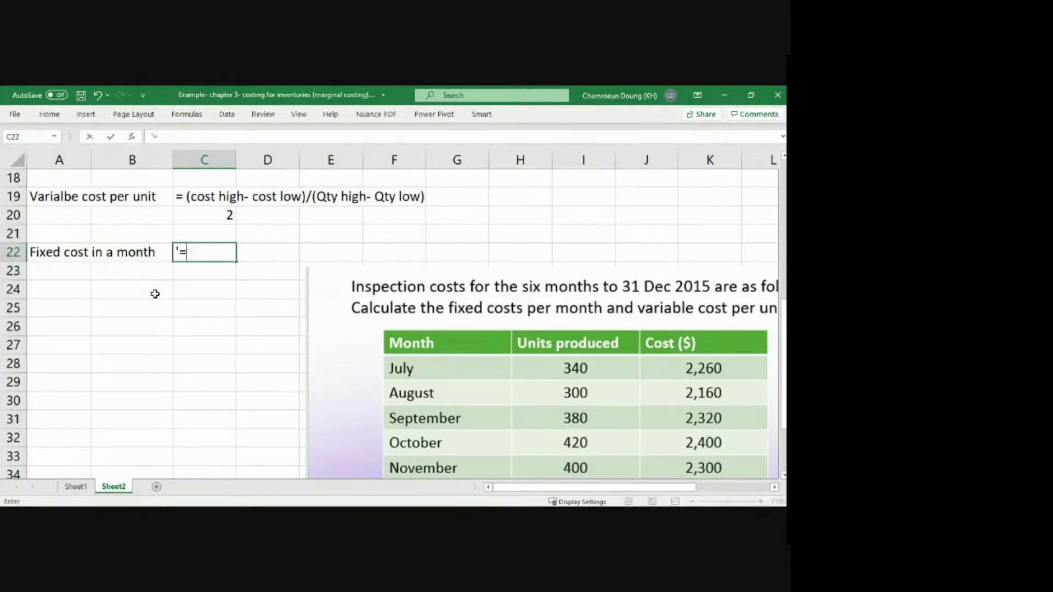
text(Total cos)
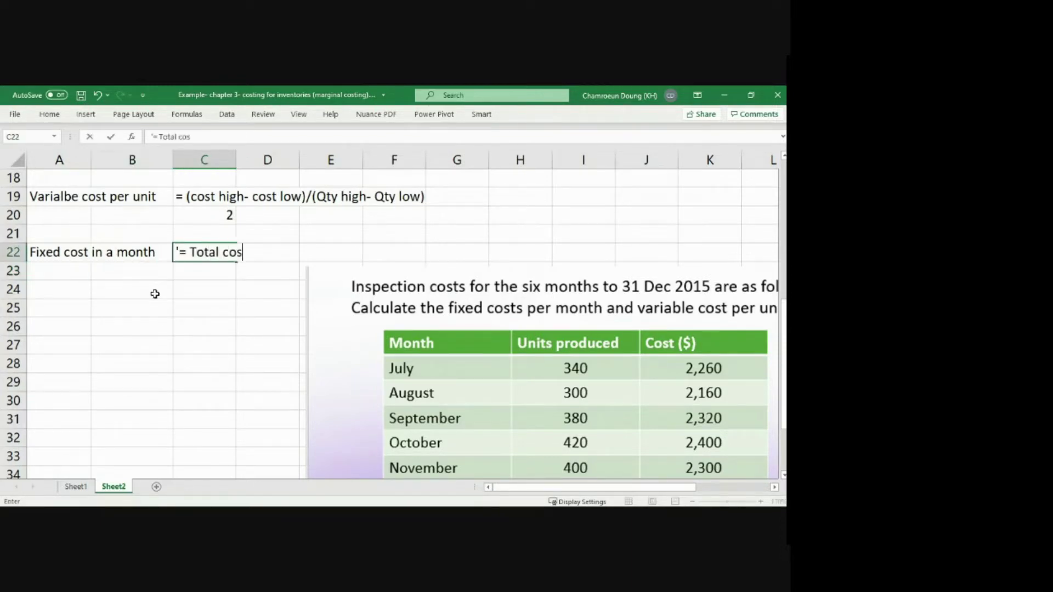
text(t - Variable )
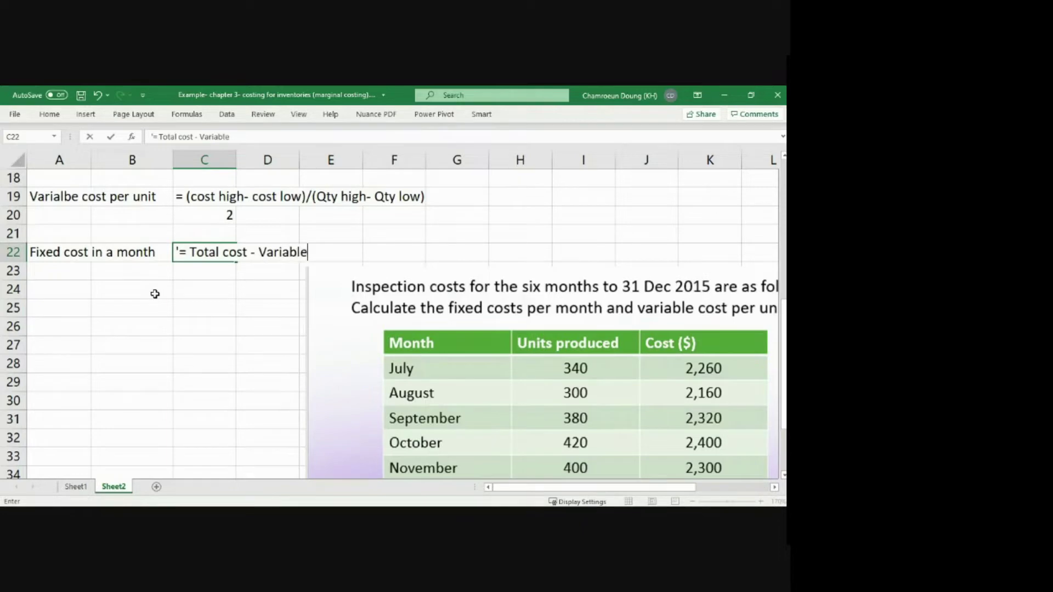
text(cost)
key(Return)
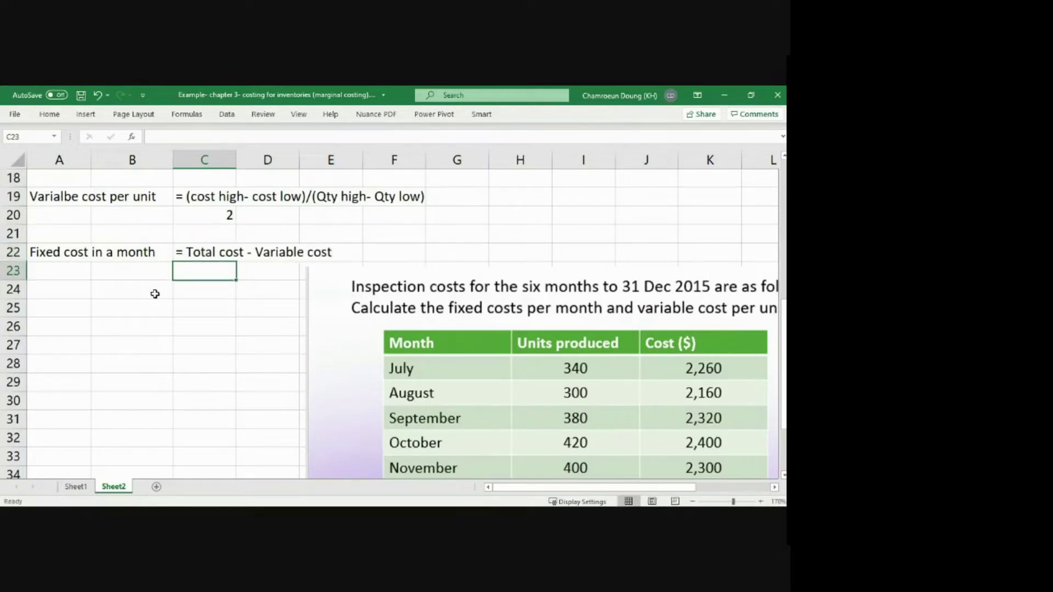
Step: Move the inspection costs picture to start at column A, row 26, and check its units and cost figures
drag(359, 348, 88, 403)
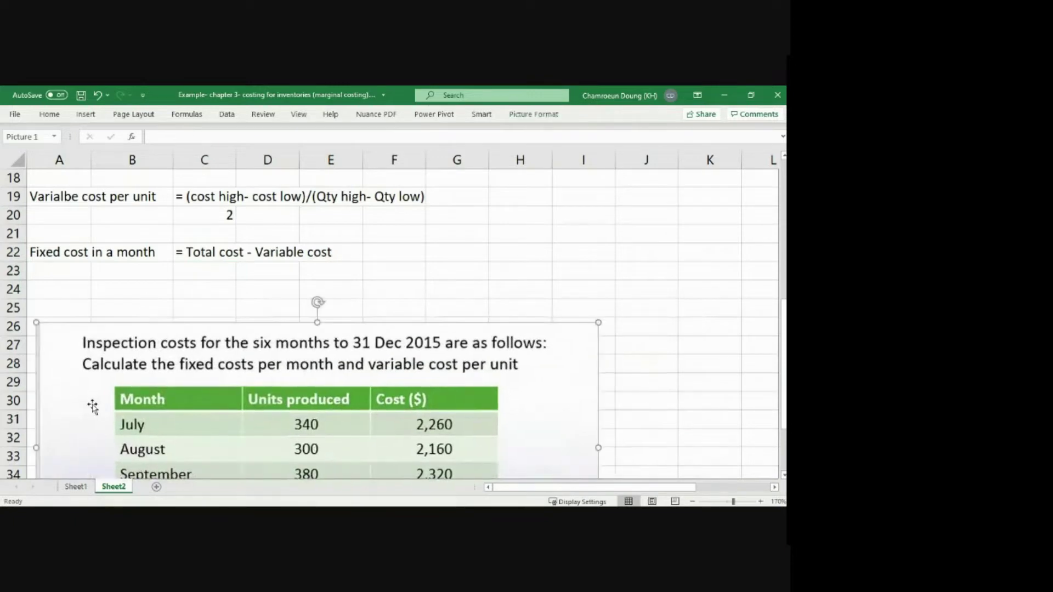
click(202, 269)
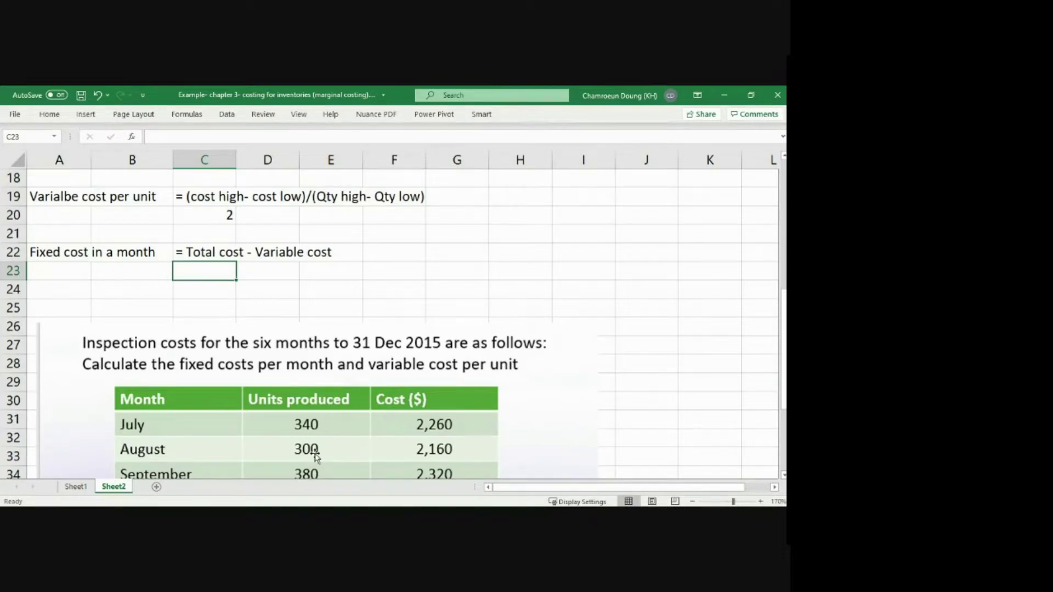
drag(783, 384, 784, 417)
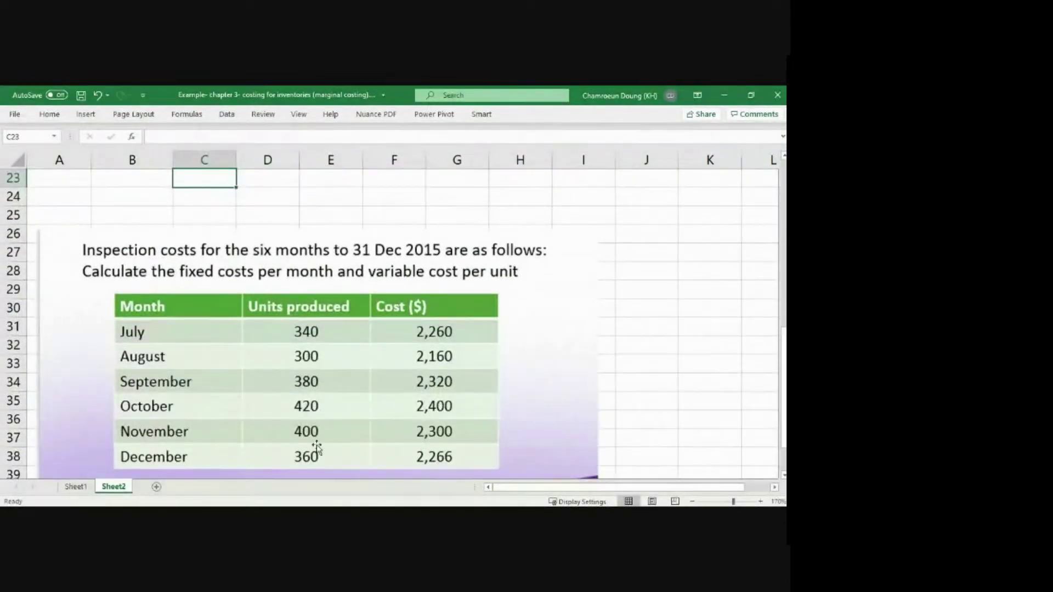
drag(784, 432, 784, 395)
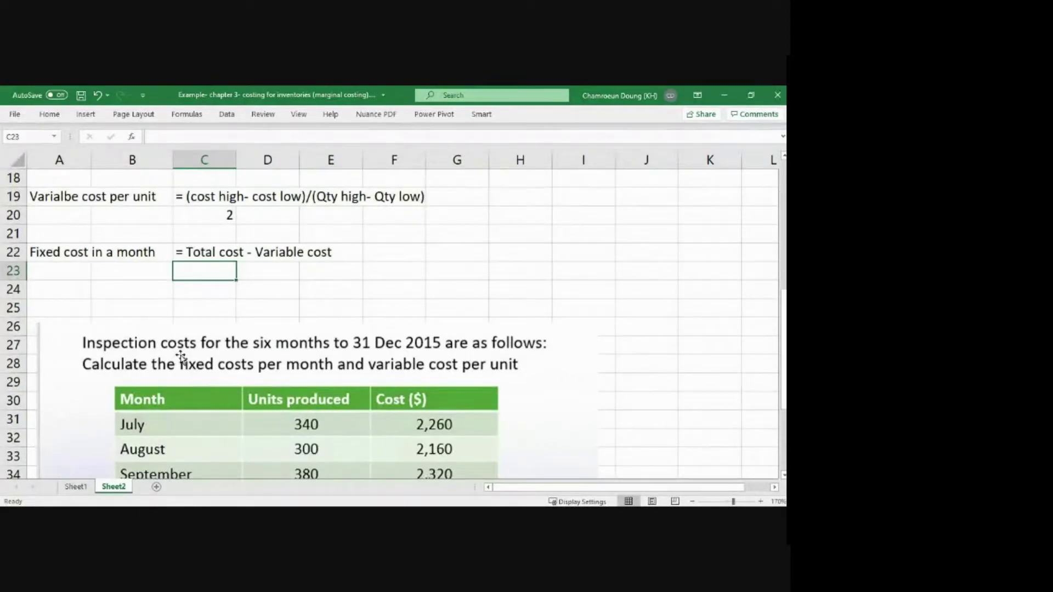
Step: Calculate the fixed cost from the lowest-activity month in C23 with the formula =2160-C20*300
text(=)
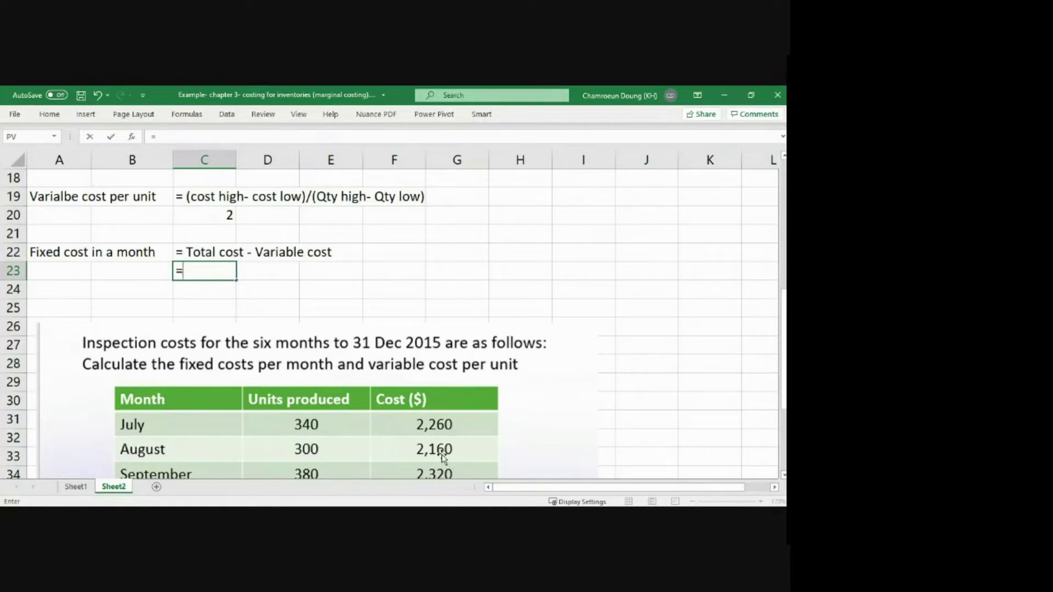
text(2160)
text(-)
click(230, 217)
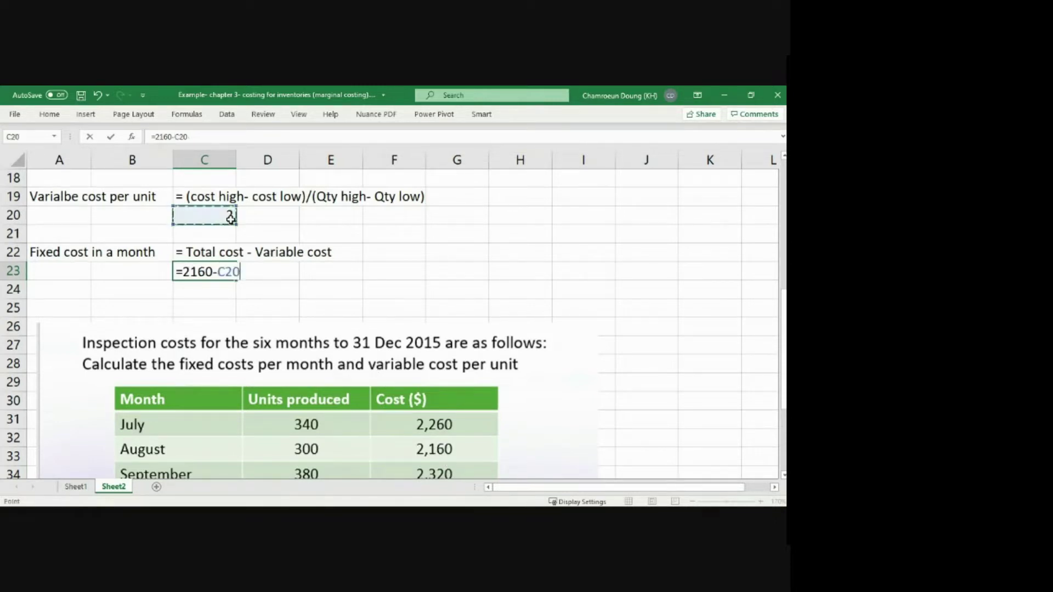
text(*300)
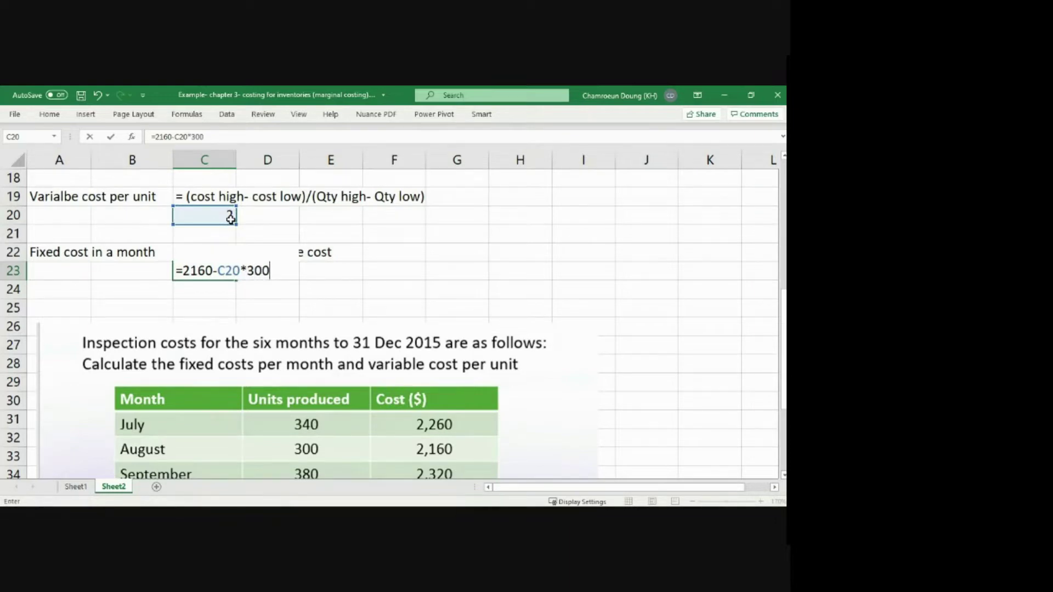
key(Return)
key(Up)
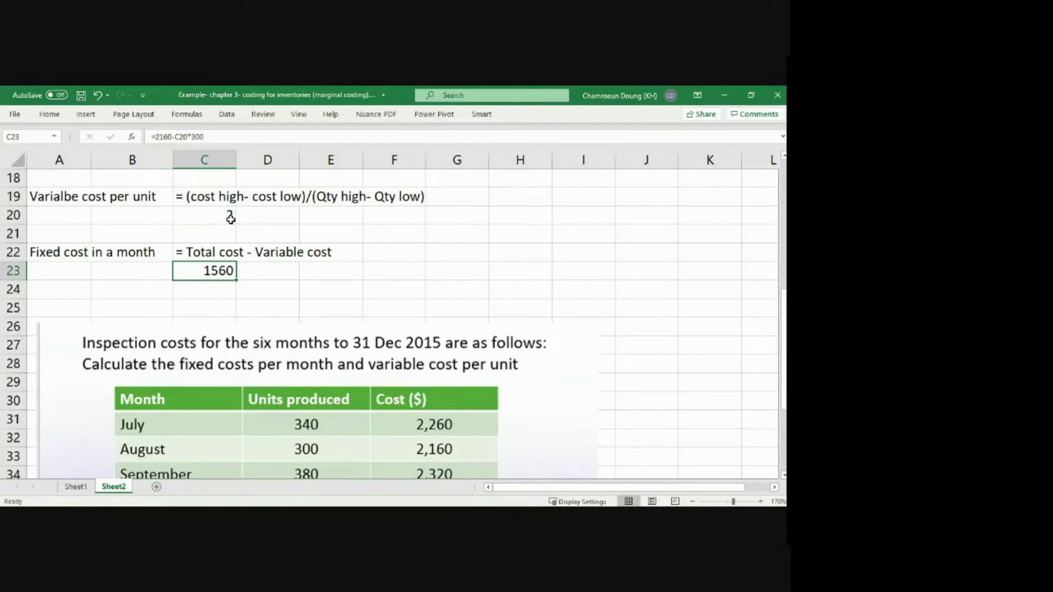
key(Return)
key(Up)
key(F2)
key(Escape)
Step: Calculate the fixed cost from the highest-activity month in C24 with the formula =2400-C20*420
drag(784, 368, 785, 402)
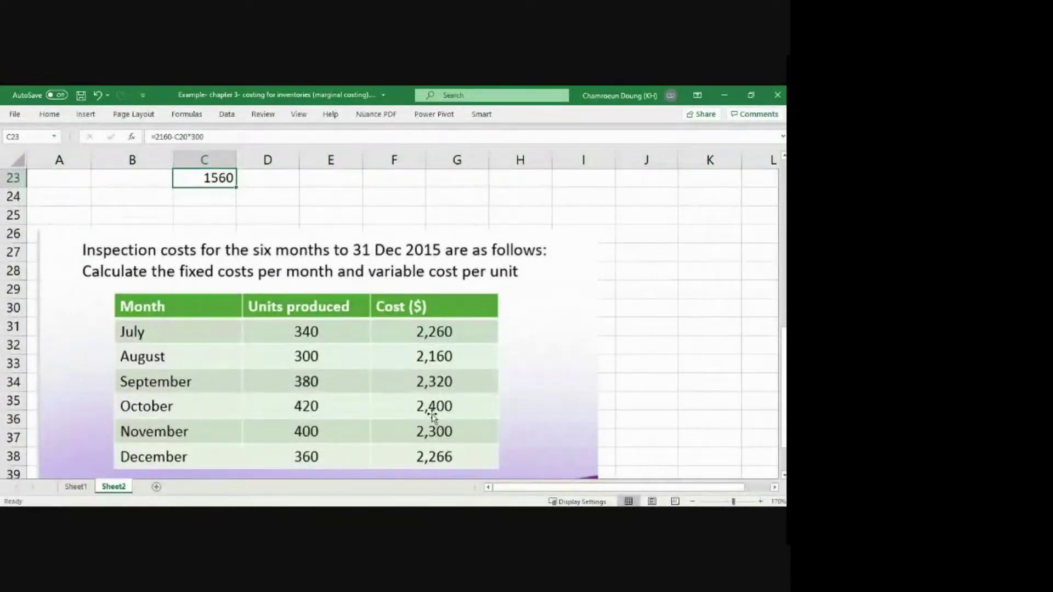
drag(785, 449, 776, 390)
key(Return)
text(=2)
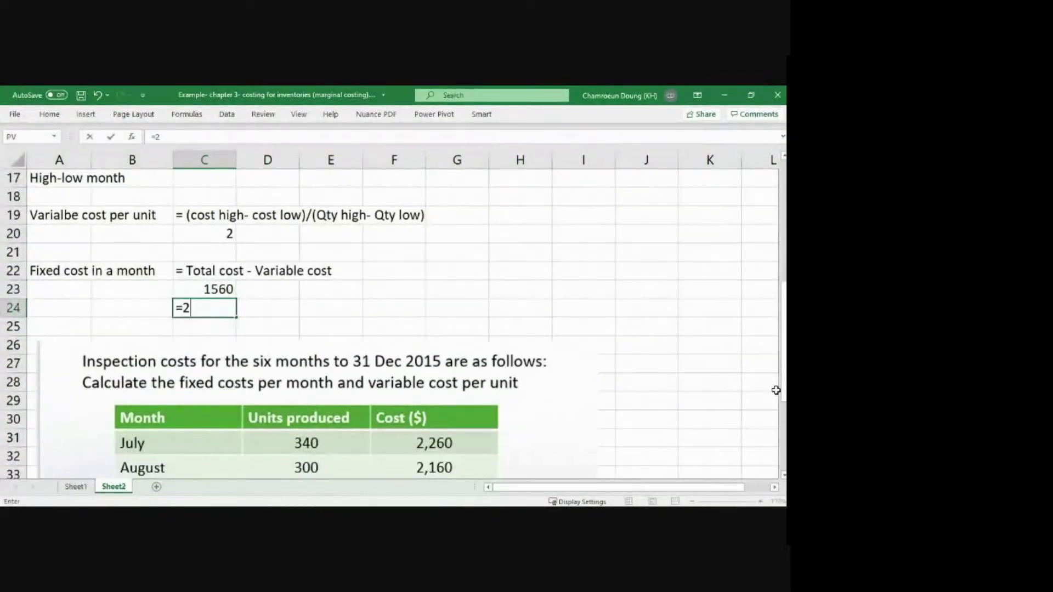
text(400-)
click(218, 233)
text(*)
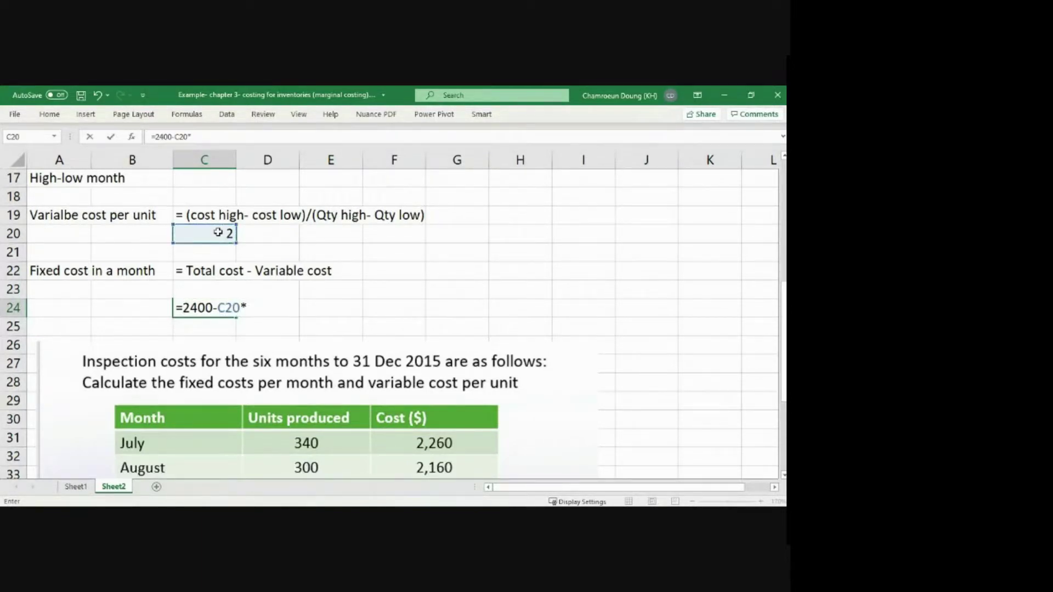
text(420)
mouse_move(784, 345)
mouse_down()
mouse_move(784, 383)
mouse_move(783, 362)
mouse_up()
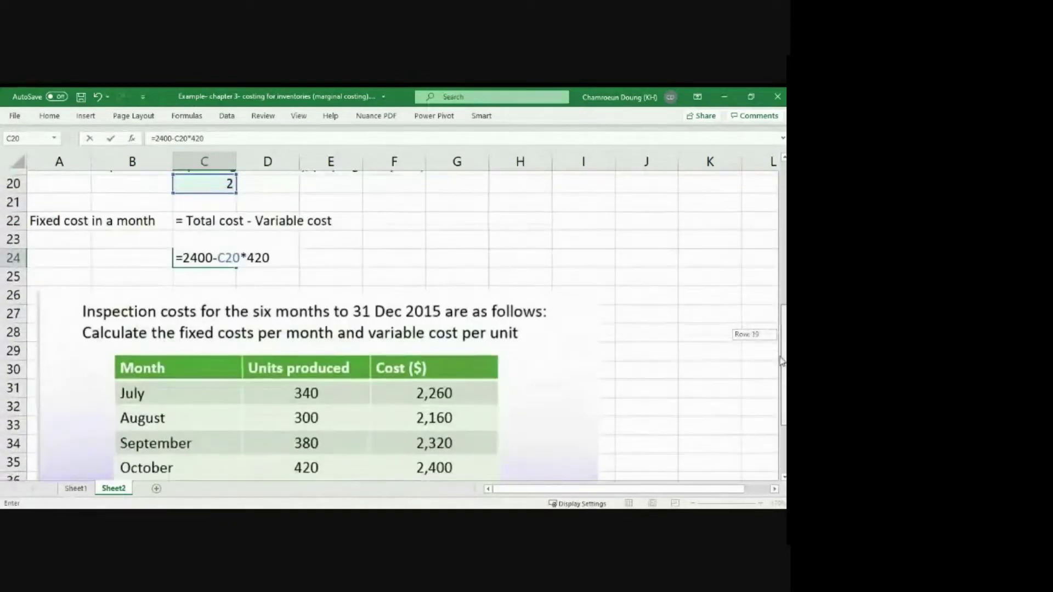
key(Return)
key(Up)
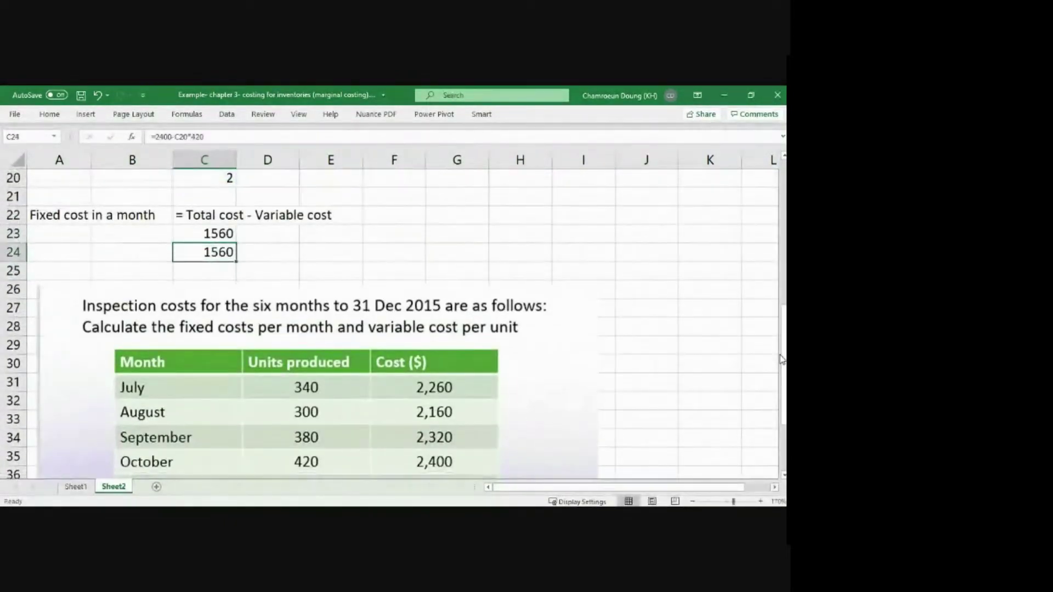
Step: Review the C24 formula and the variable and fixed cost calculations in column C
key(F2)
key(Escape)
key(Up)
key(Up)
key(Up)
key(Up)
key(Up)
key(Up)
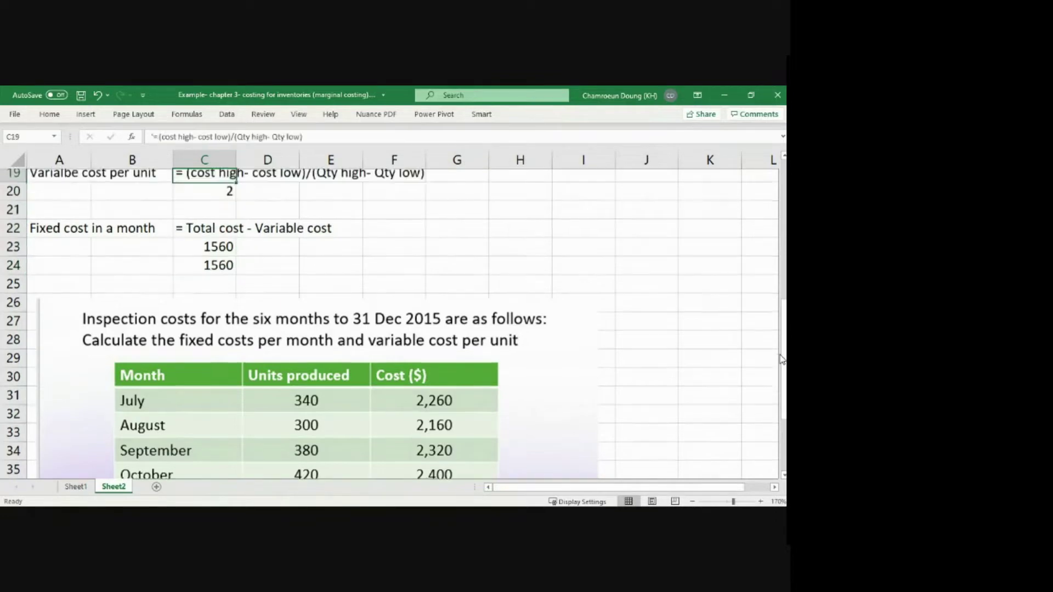
key(Down)
key(Down)
key(Down)
key(Down)
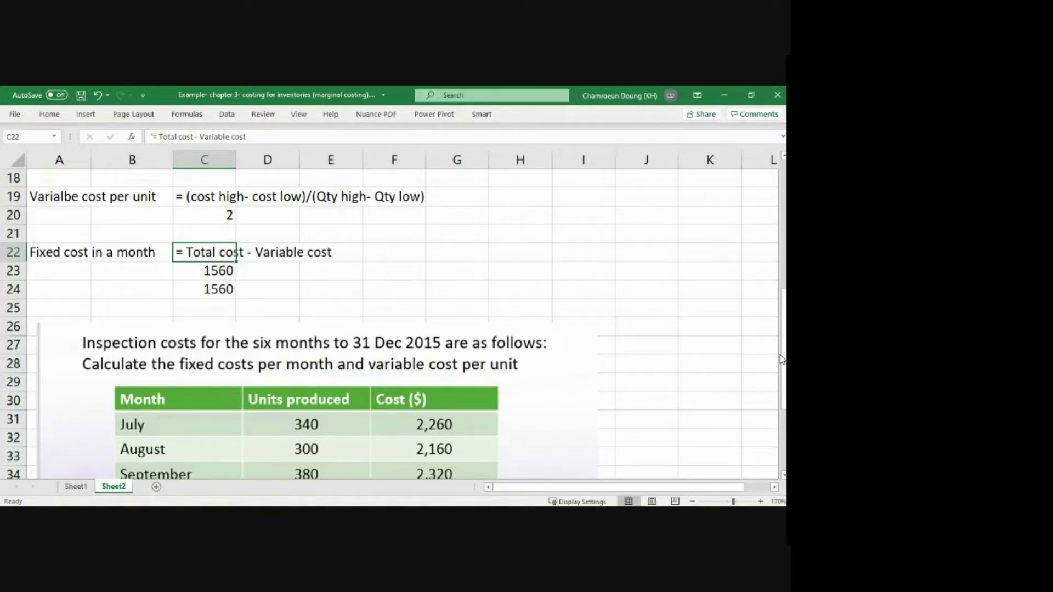
key(Down)
key(Up)
key(Up)
key(Up)
key(Up)
key(Up)
key(Up)
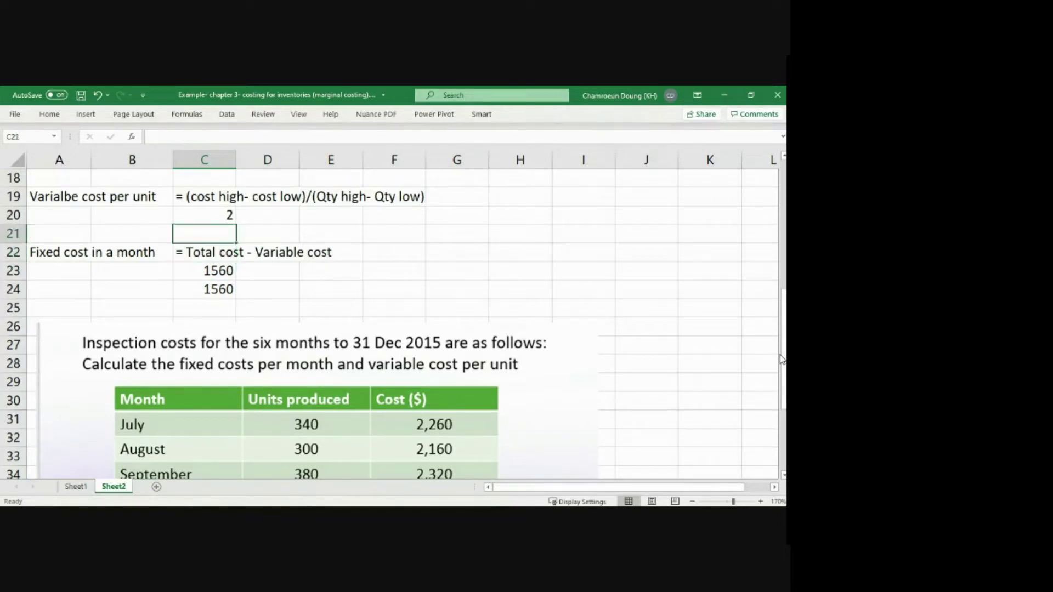
key(Down)
key(Down)
key(Down)
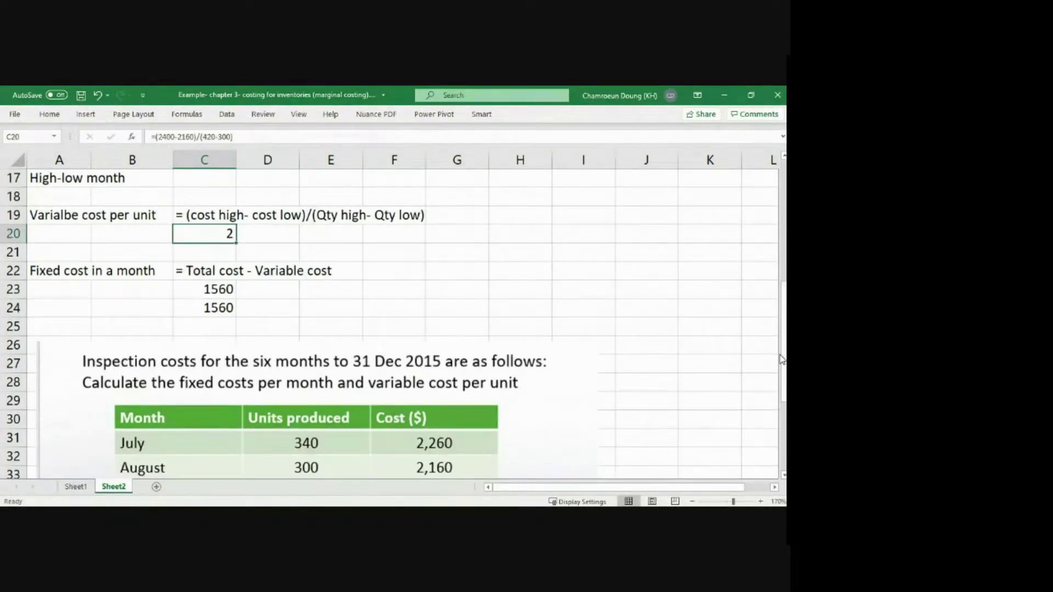
Step: Change the heading in A17, under "Cost behaviour", to "High-low method"
key(Up)
key(Up)
key(Up)
key(Up)
key(Up)
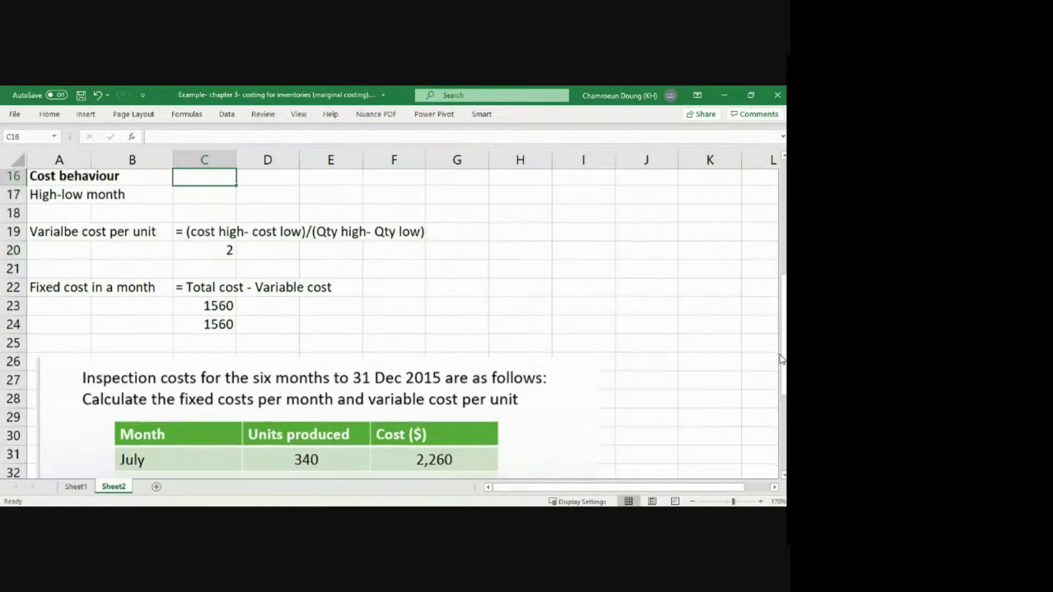
key(Down)
key(Down)
key(Left)
key(Left)
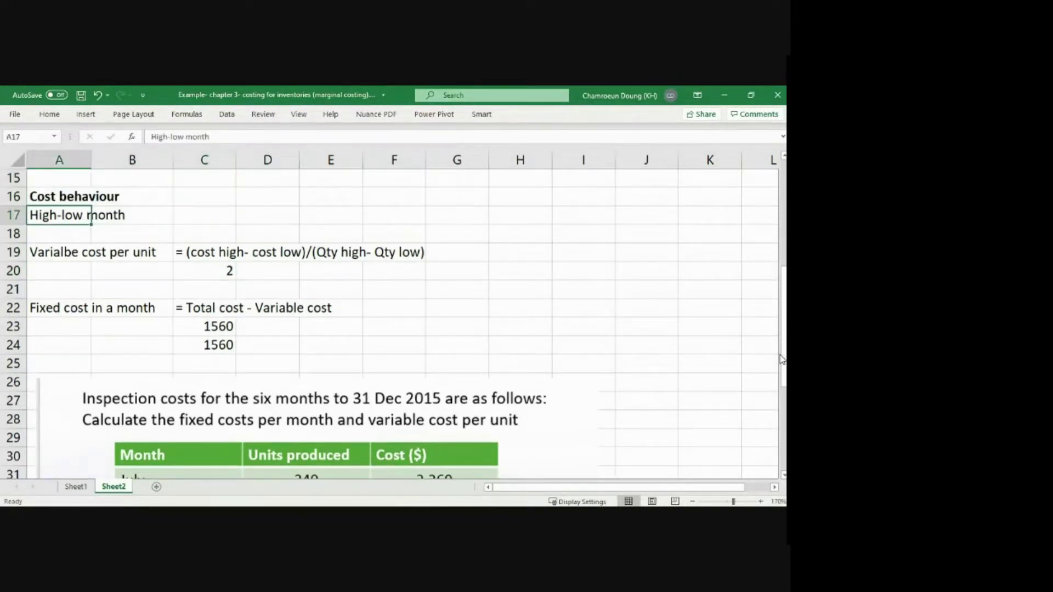
key(F2)
key(BackSpace)
key(BackSpace)
key(BackSpace)
key(BackSpace)
key(BackSpace)
text(method)
key(Return)
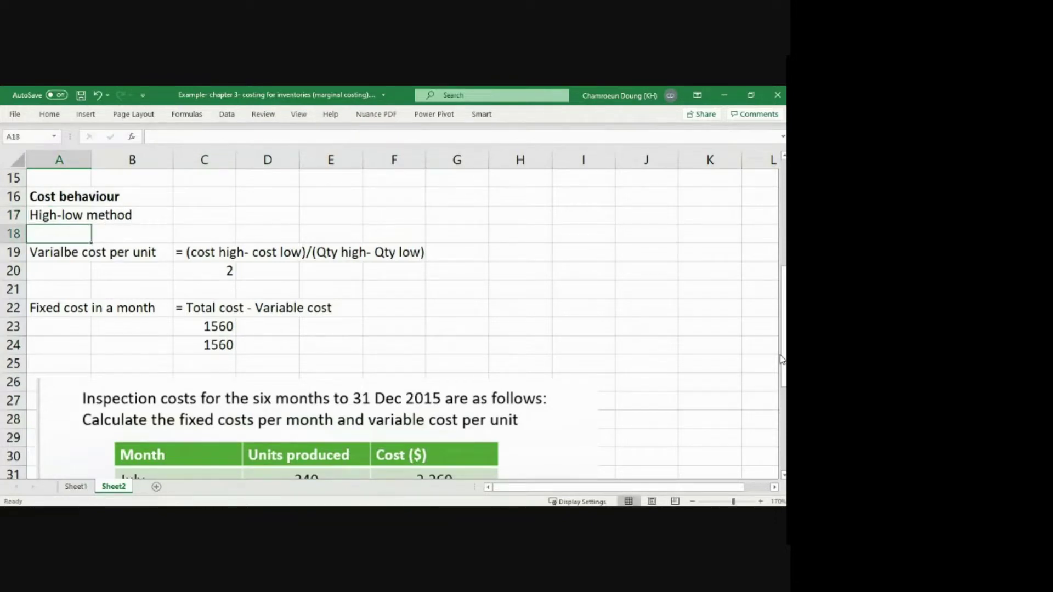
Step: Underline the "High-low method" heading in A17
key(Up)
key(ctrl+u)
key(Down)
key(Down)
key(Down)
key(Down)
key(Down)
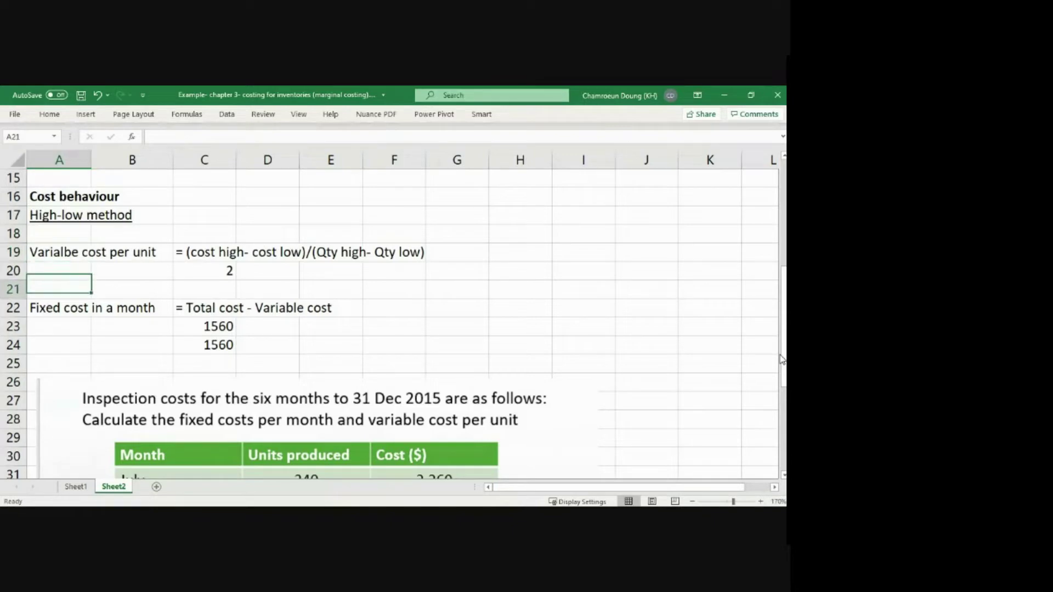
key(Up)
key(Up)
key(Down)
key(Down)
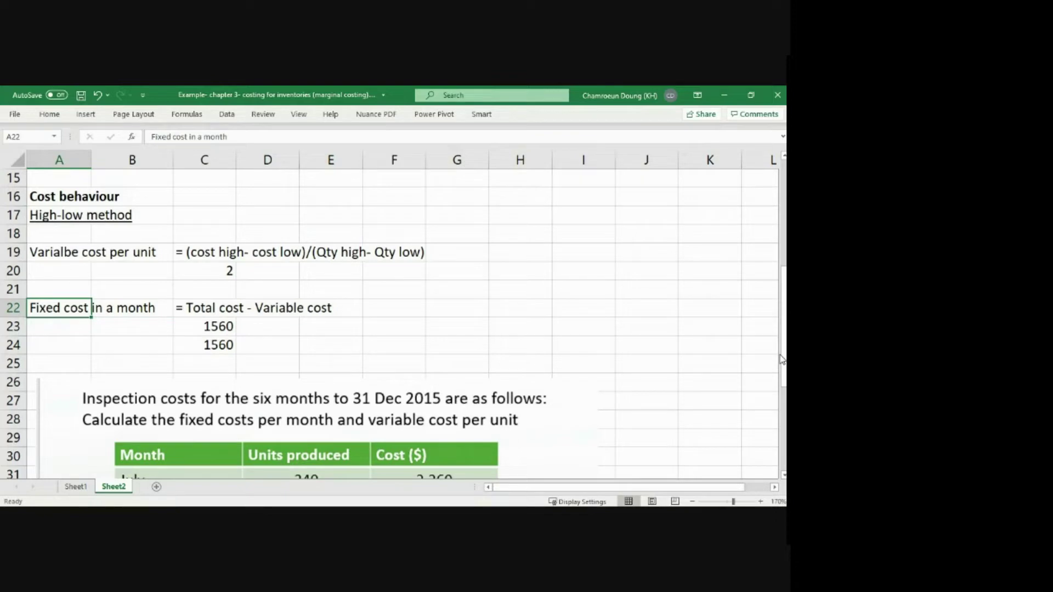
Step: Correct the misspelled label in A19 to "Variable cost per unit"
key(Up)
key(Up)
key(Up)
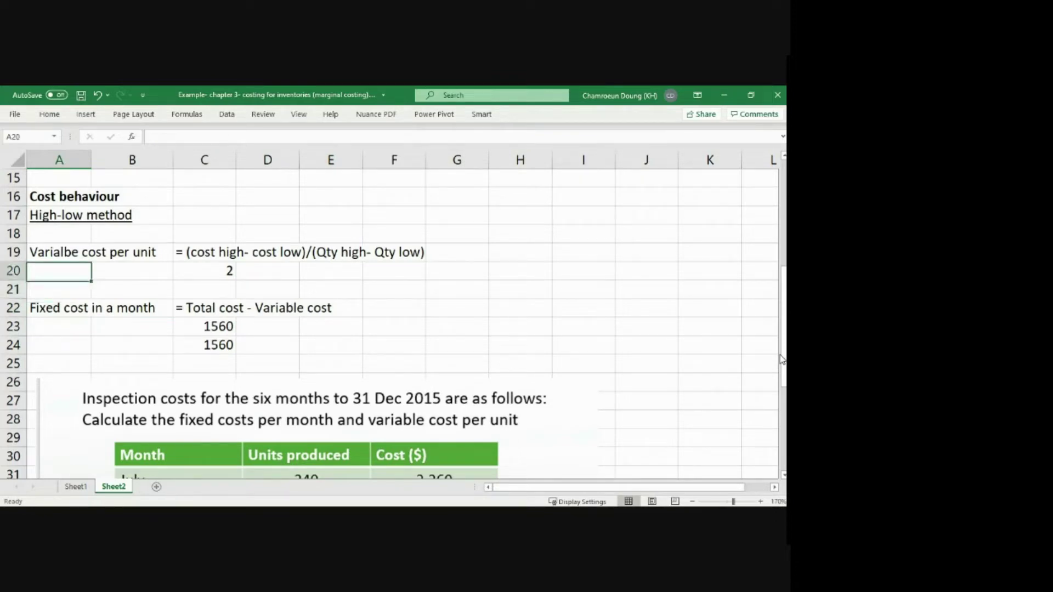
click(171, 137)
key(BackSpace)
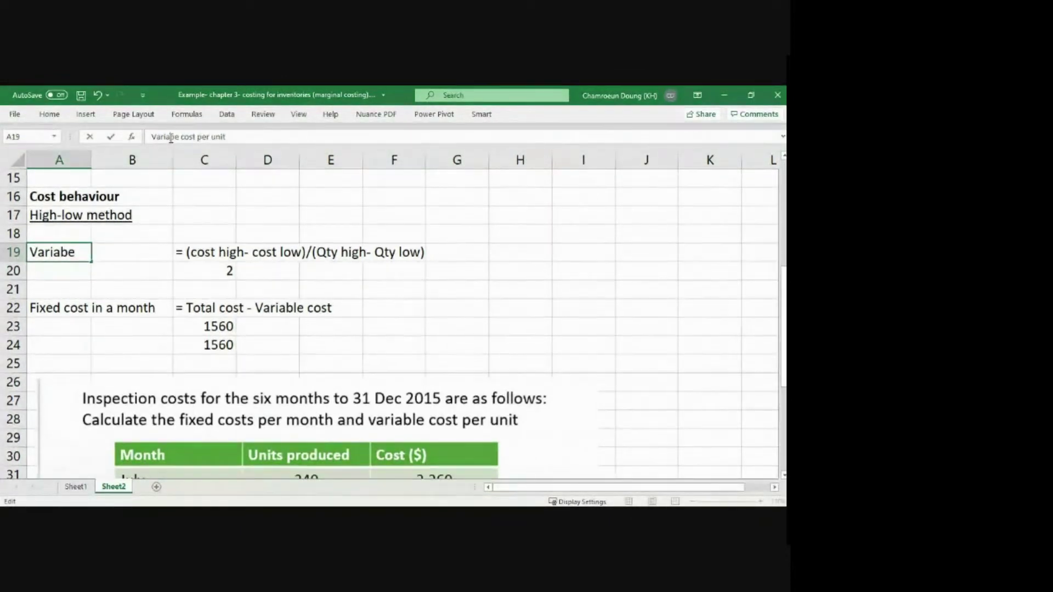
text(l)
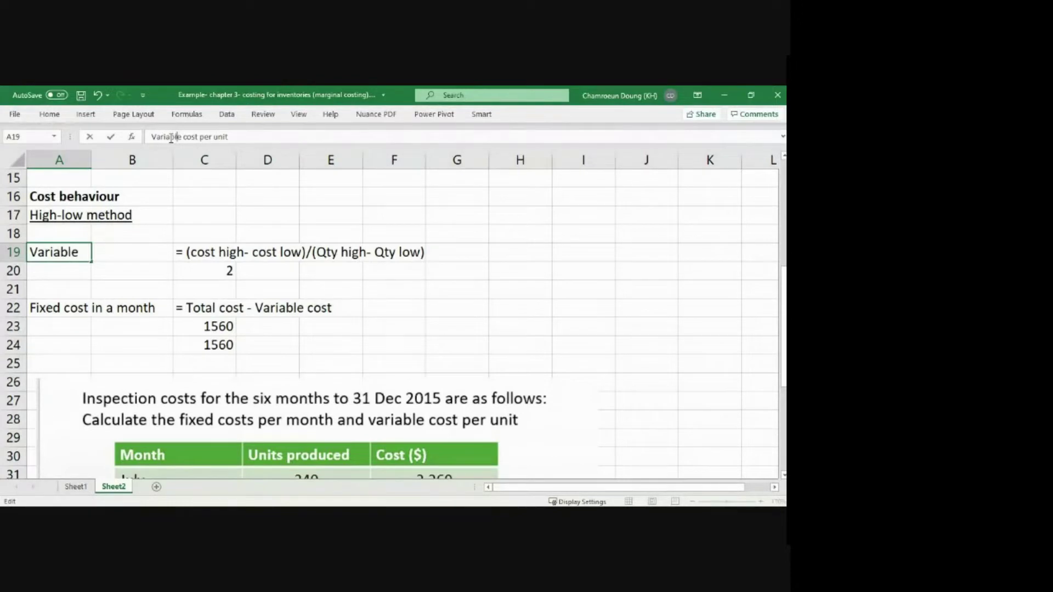
key(Return)
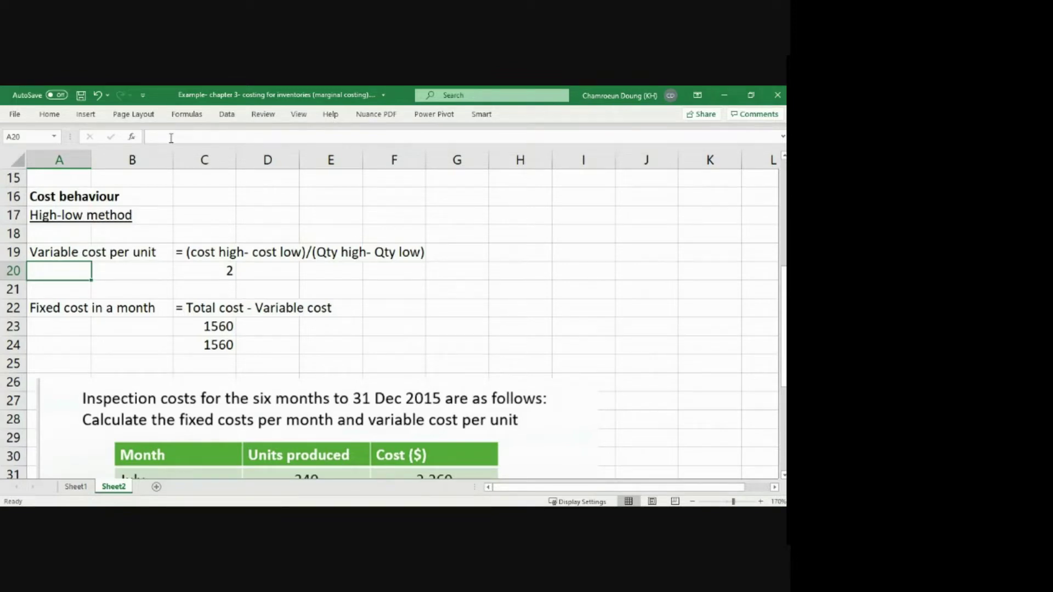
Step: Place the inspection costs picture beside the high-low calculations, starting at column G, and shrink it so its table's cost figures fit in view
drag(290, 419, 683, 234)
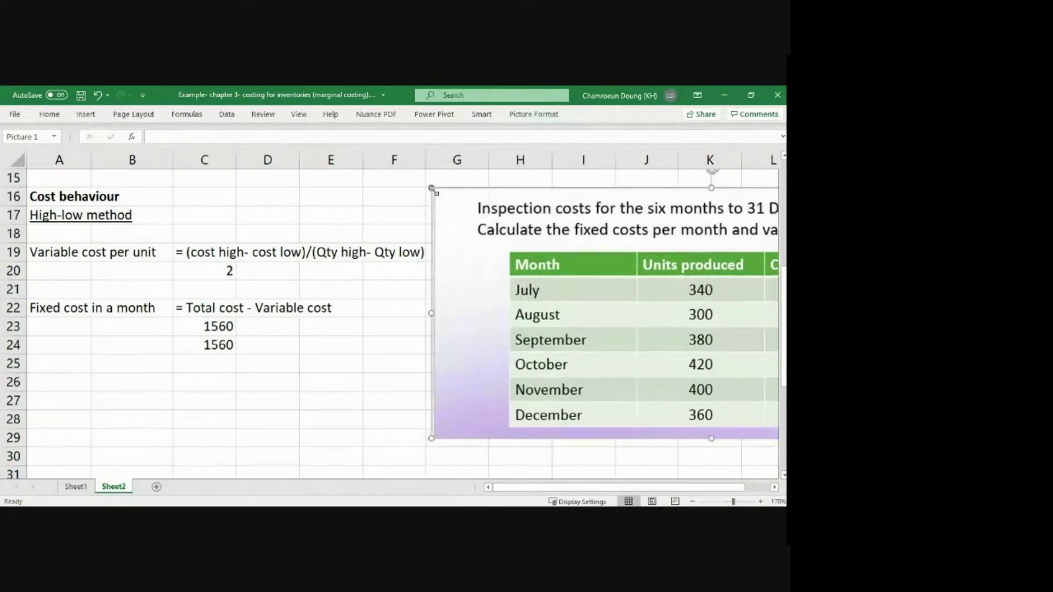
drag(433, 190, 508, 222)
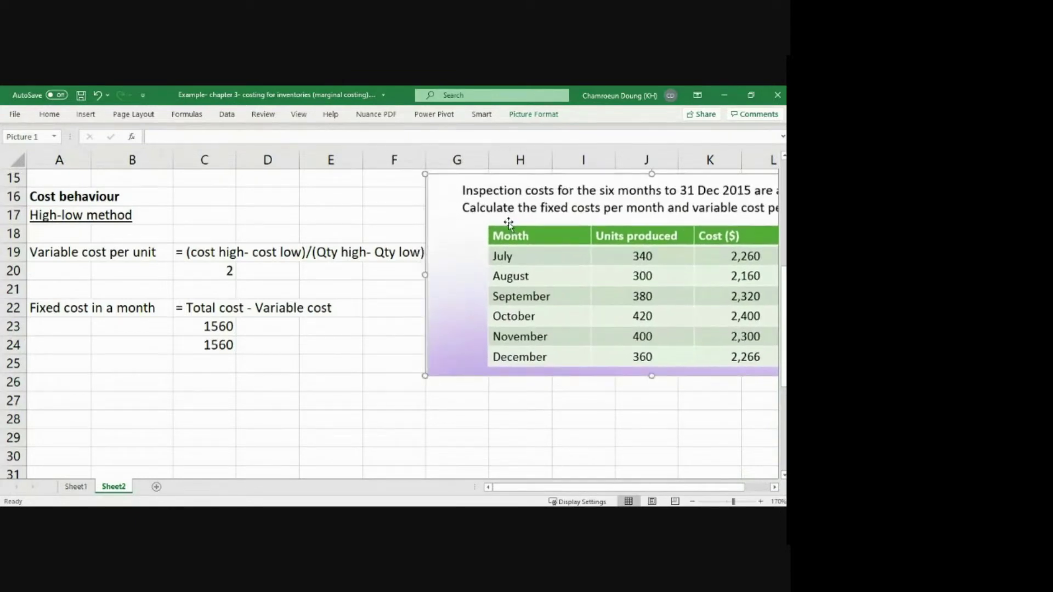
click(522, 382)
click(383, 419)
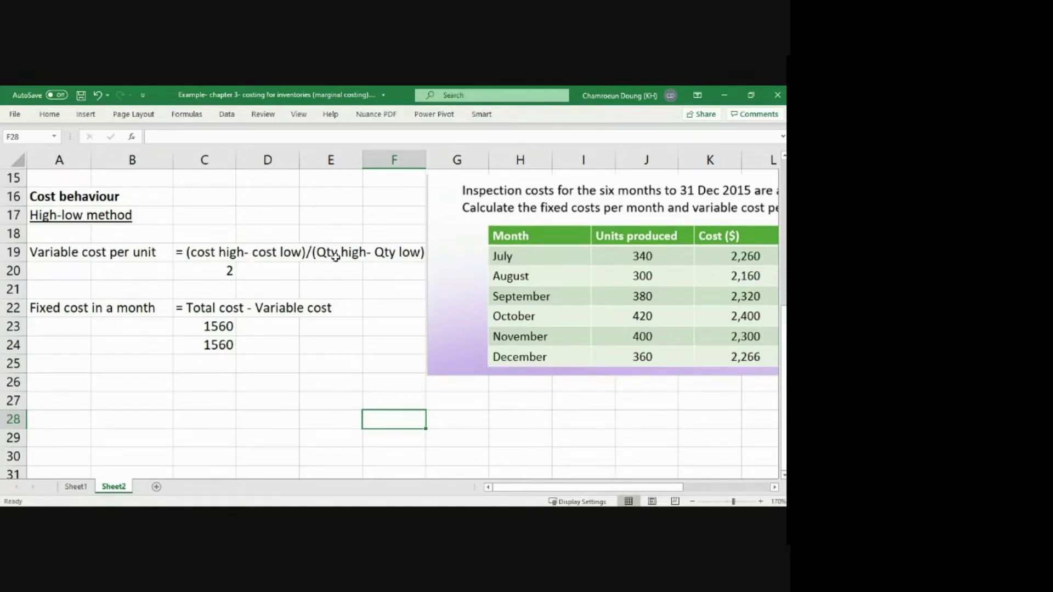
Step: Review the formulas behind the variable cost per unit in C20 and the monthly fixed cost in C23 against the inspection cost table
click(220, 267)
double_click(220, 269)
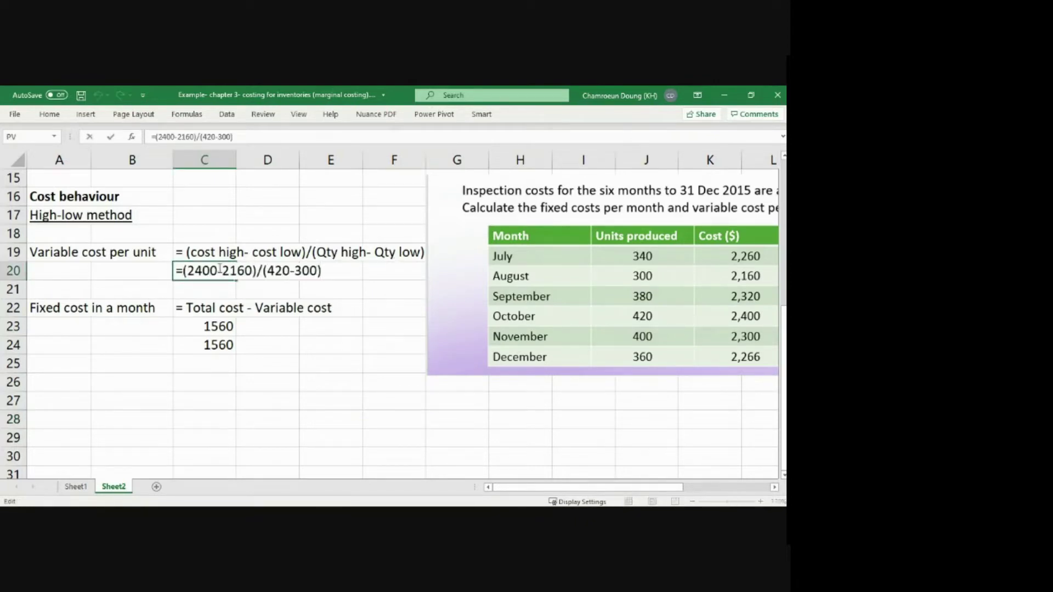
key(Escape)
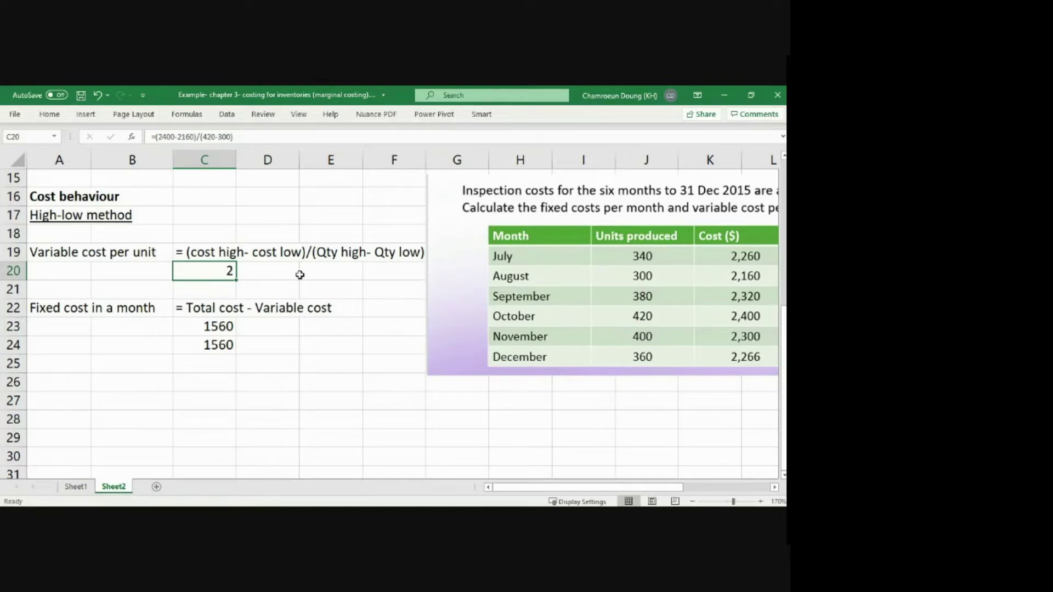
click(41, 314)
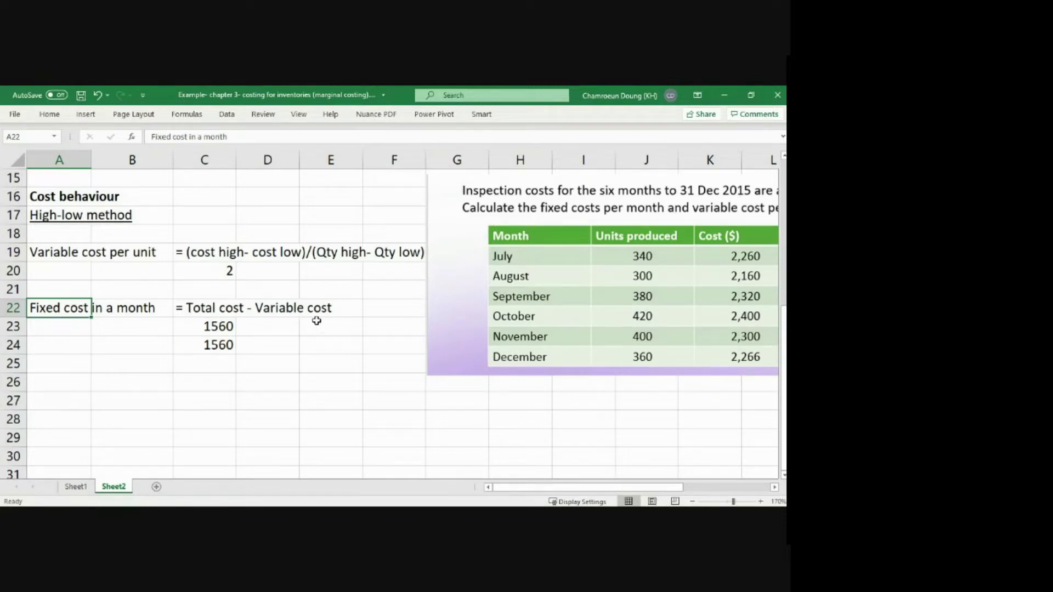
click(211, 324)
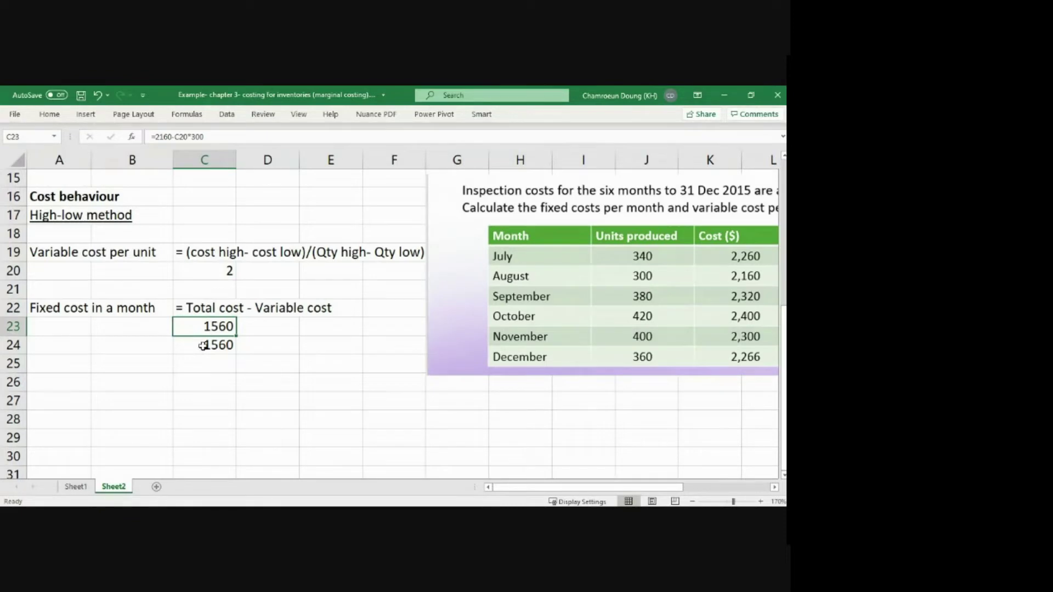
key(F2)
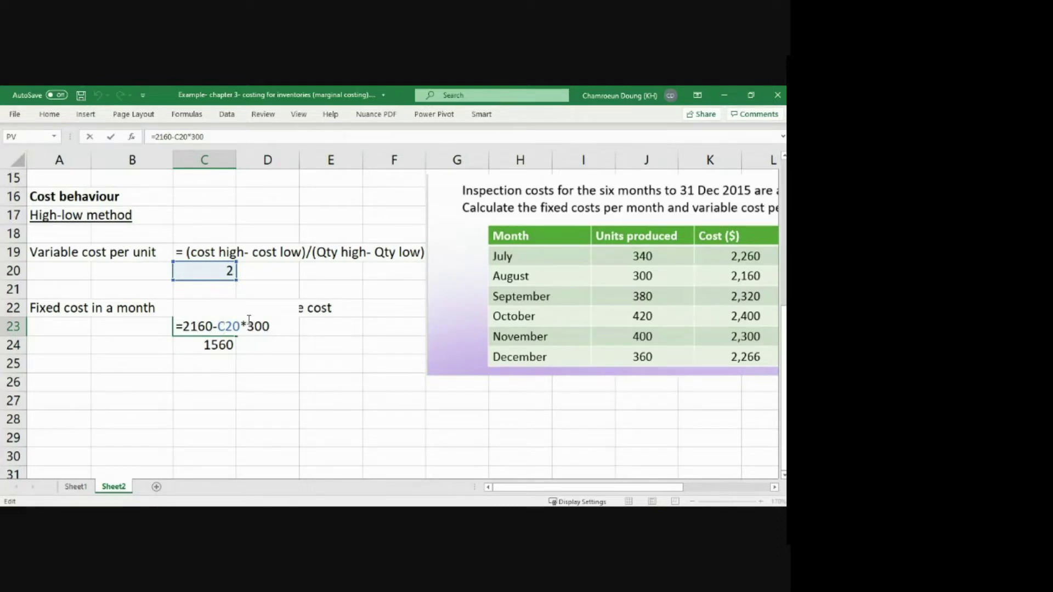
key(ctrl+Return)
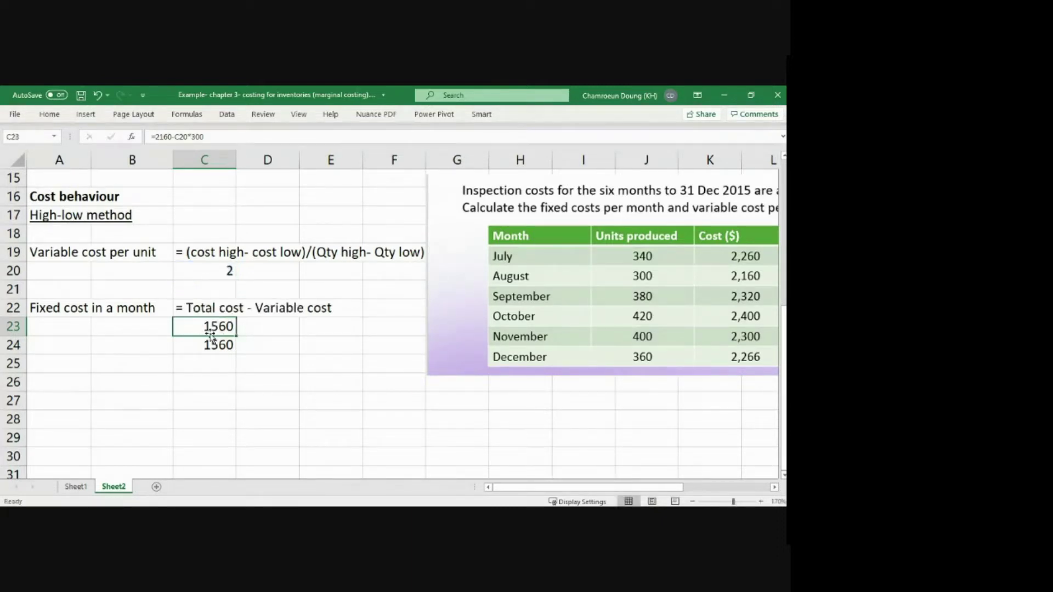
key(ctrl+shift+asciitilde)
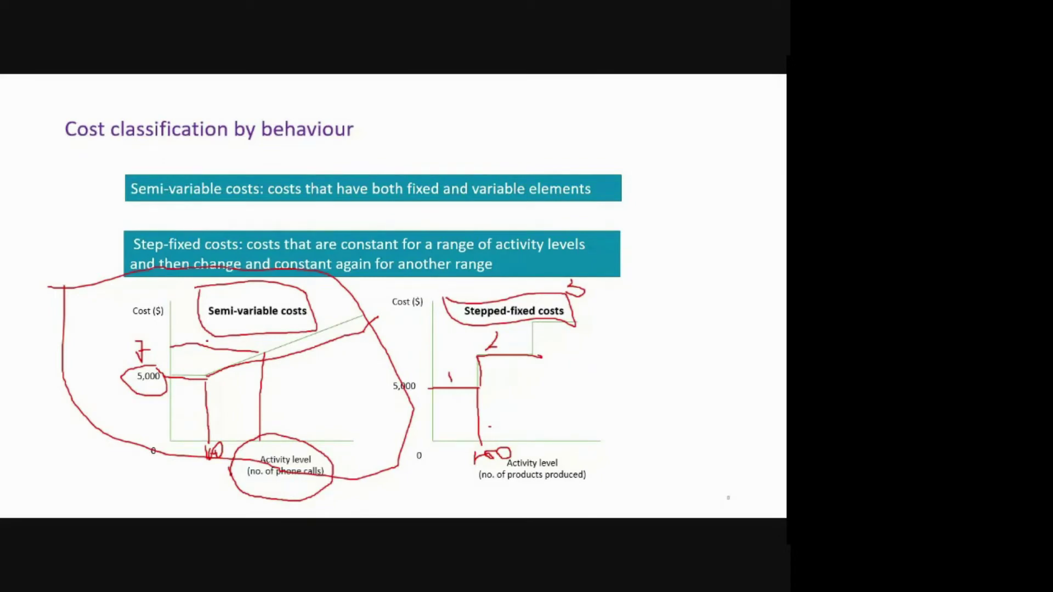
key(Right)
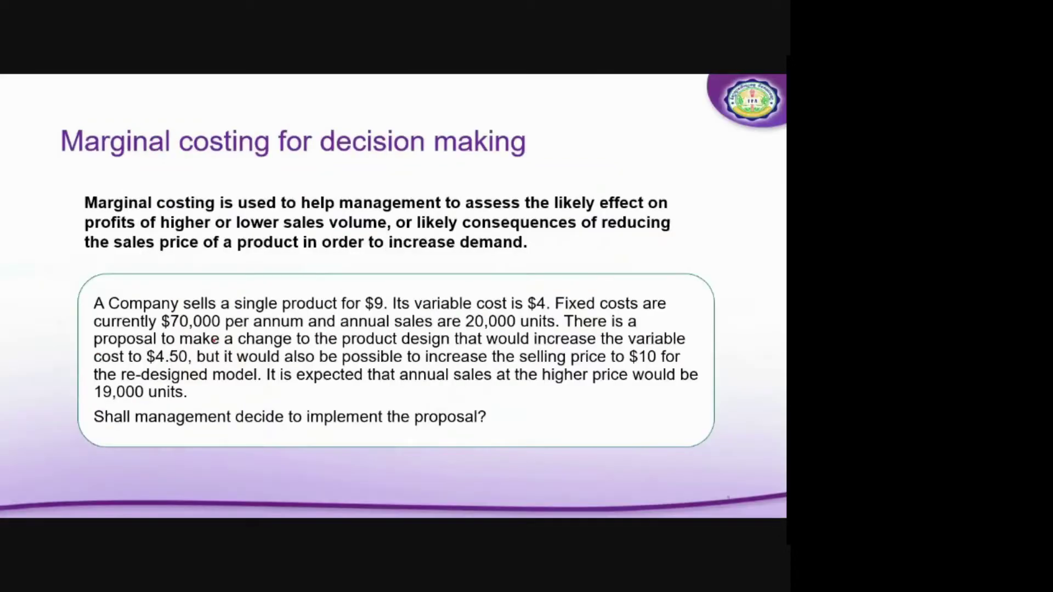